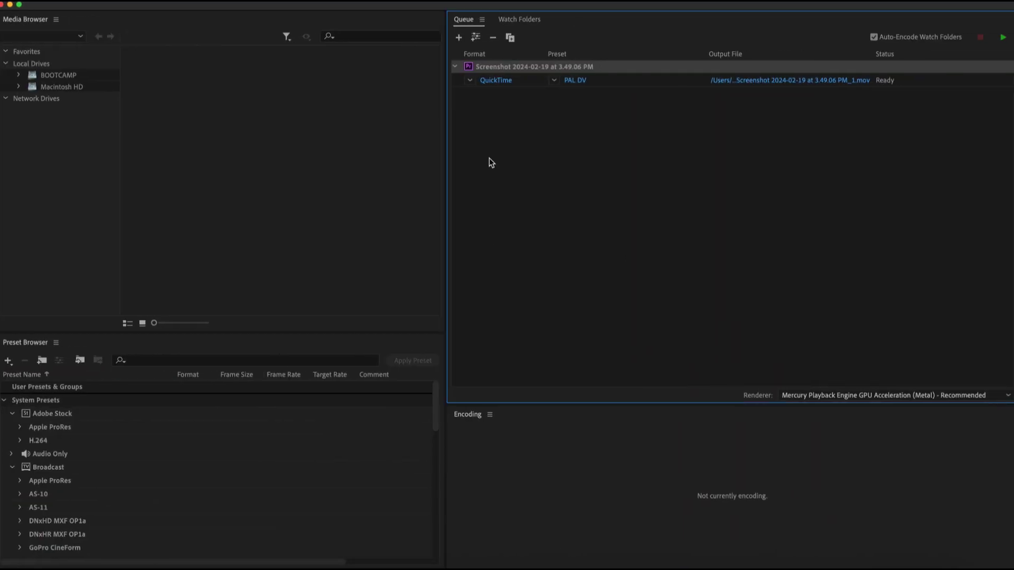
# Step: Check the Format list without changes, then search Google for 'webm adobe plugin fnord'
pyautogui.click(470, 82)
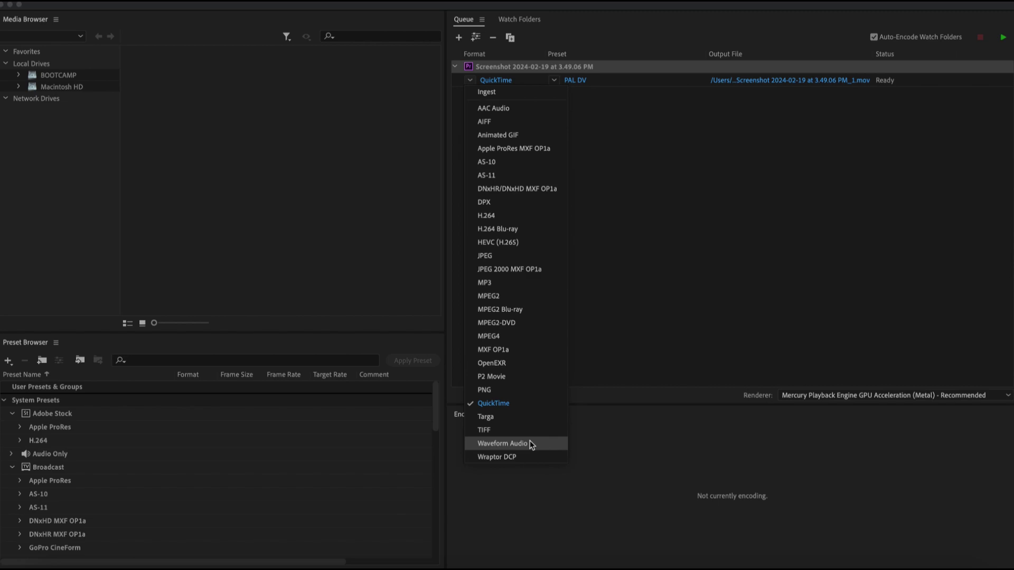
pyautogui.click(638, 216)
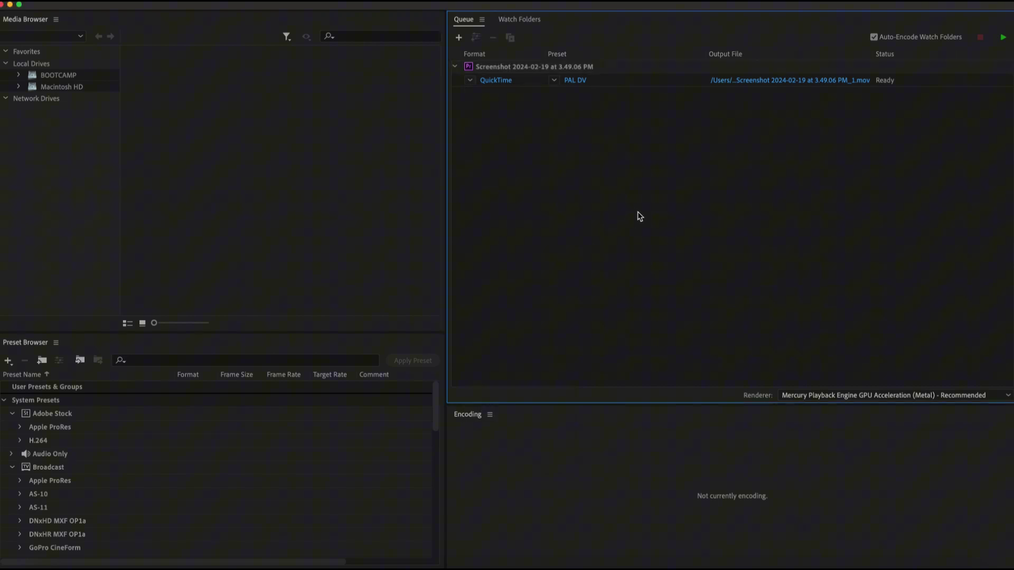
pyautogui.hotkey('ctrl', 'Right')
pyautogui.click(367, 247)
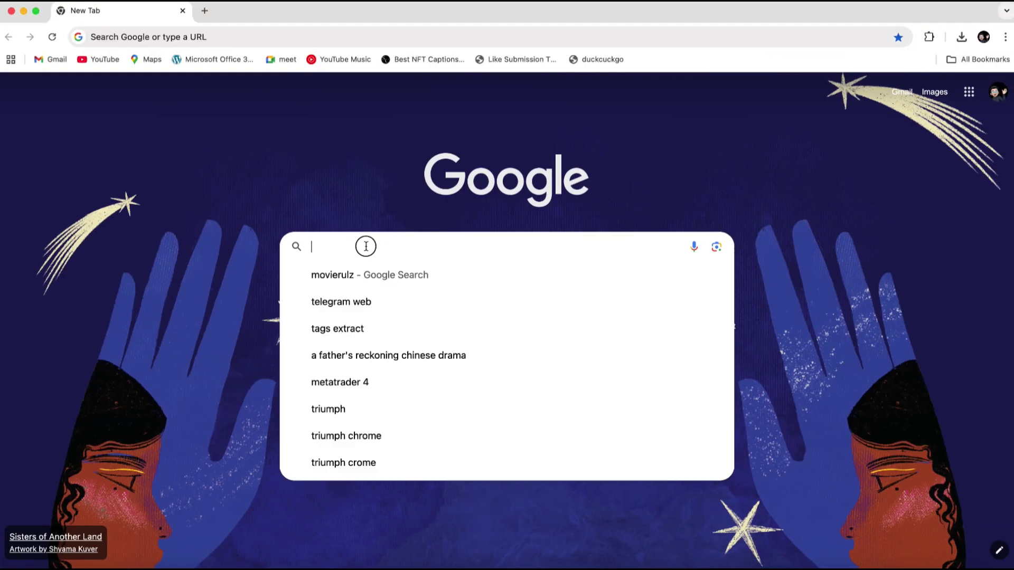
pyautogui.write('webm adobe')
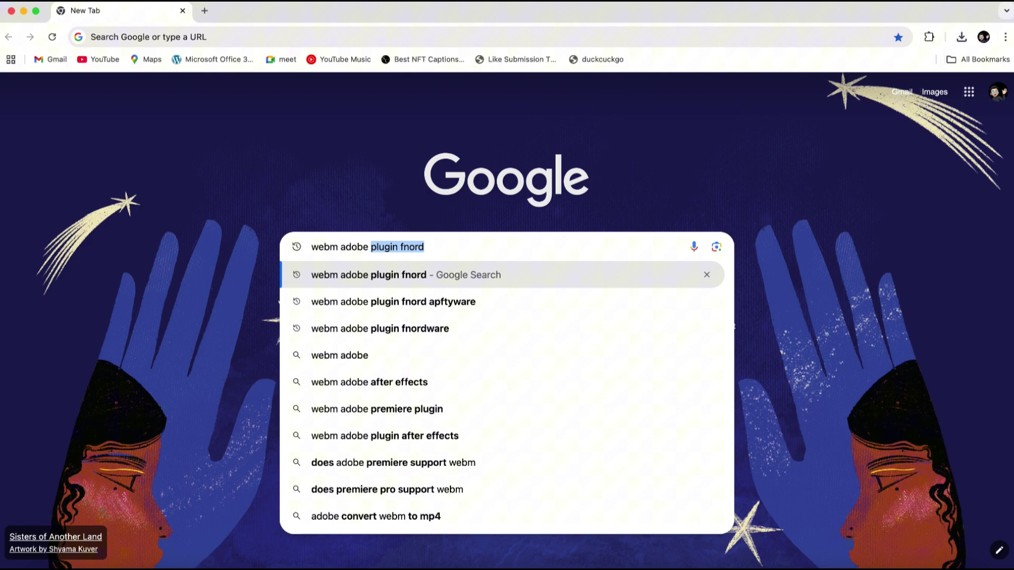
pyautogui.press('Return')
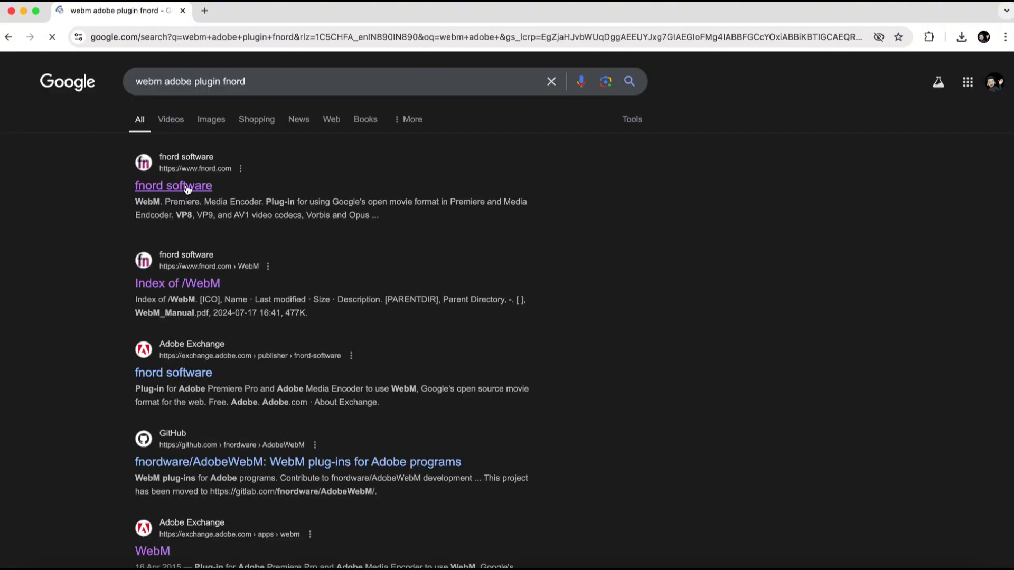
# Step: Open the fnord software website from the search results
pyautogui.click(164, 187)
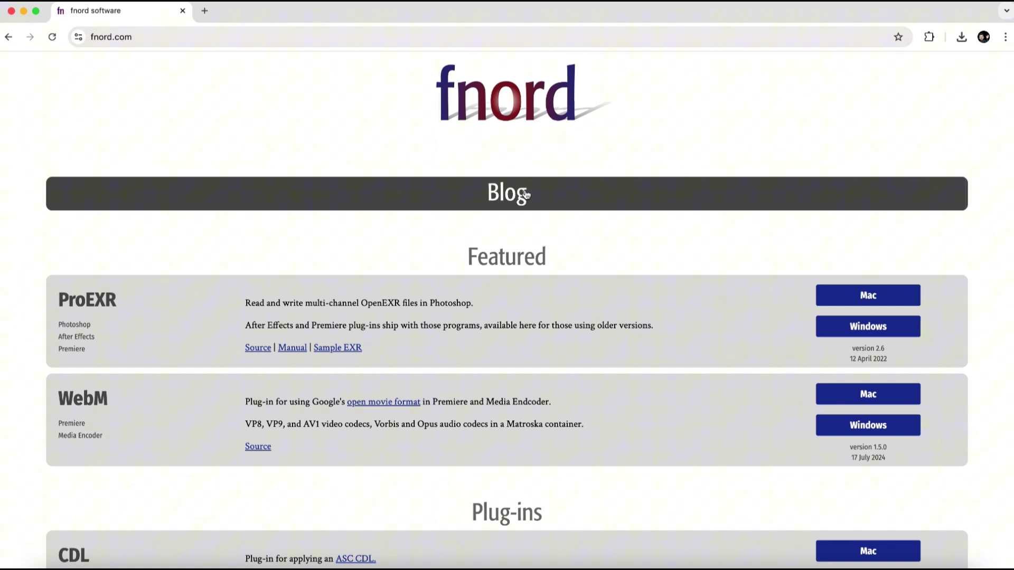
pyautogui.scroll(-2, 550, 195)
pyautogui.scroll(-1, 549, 195)
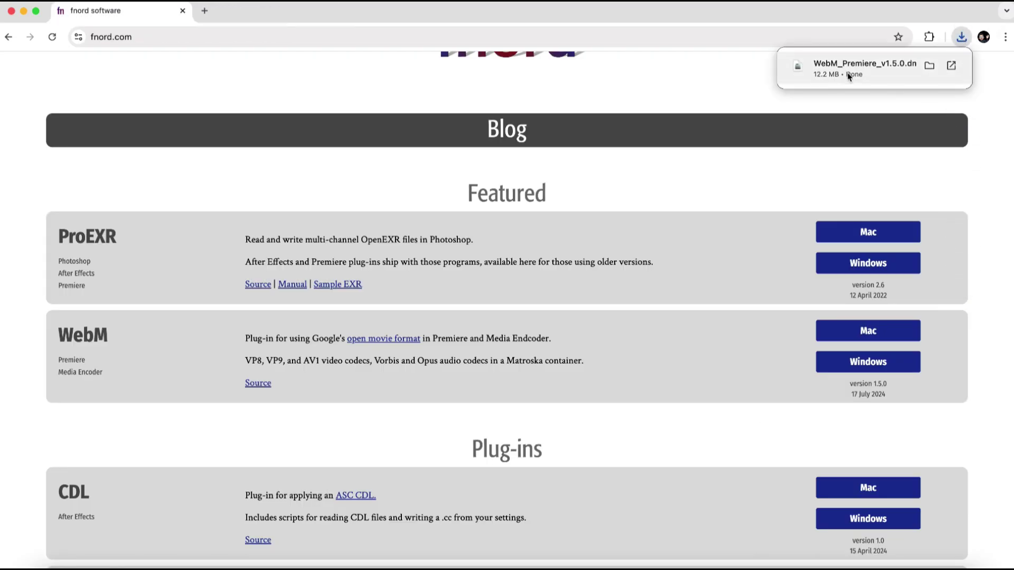
# Step: Install WebM Premiere.pkg from the downloaded disk image and close the finished installer
pyautogui.click(869, 64)
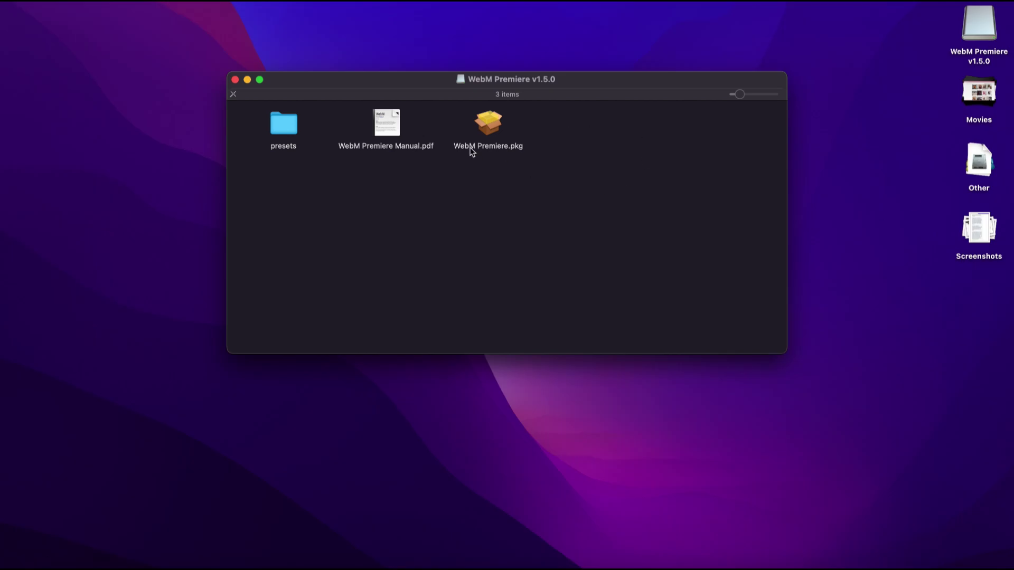
pyautogui.click(488, 126)
pyautogui.doubleClick(492, 126)
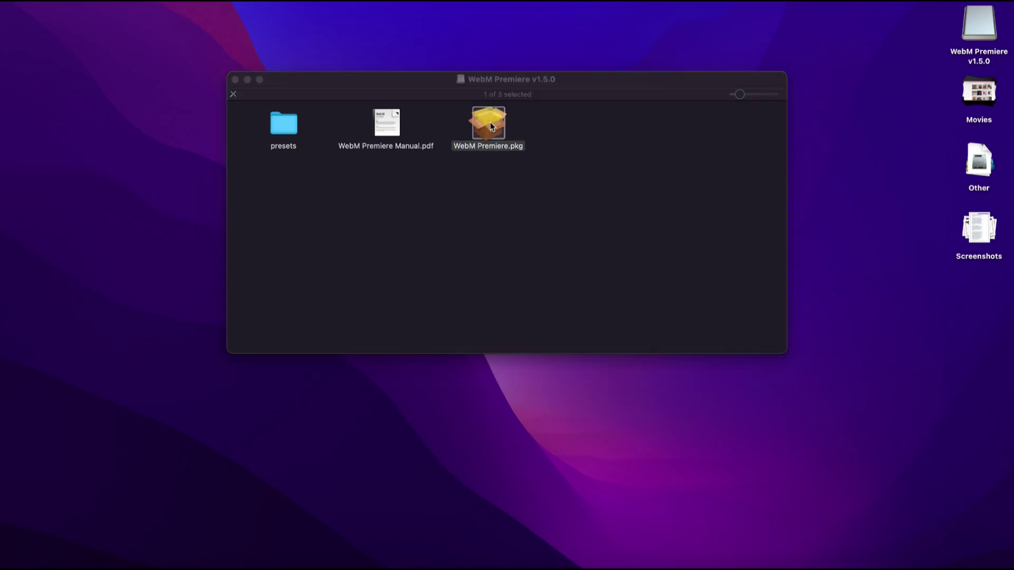
pyautogui.click(668, 379)
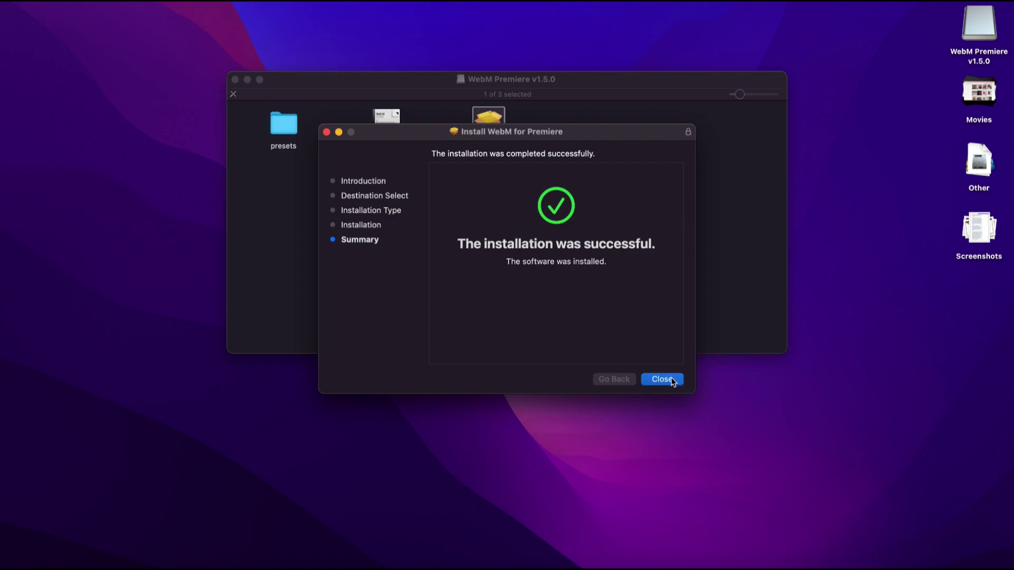
pyautogui.click(663, 379)
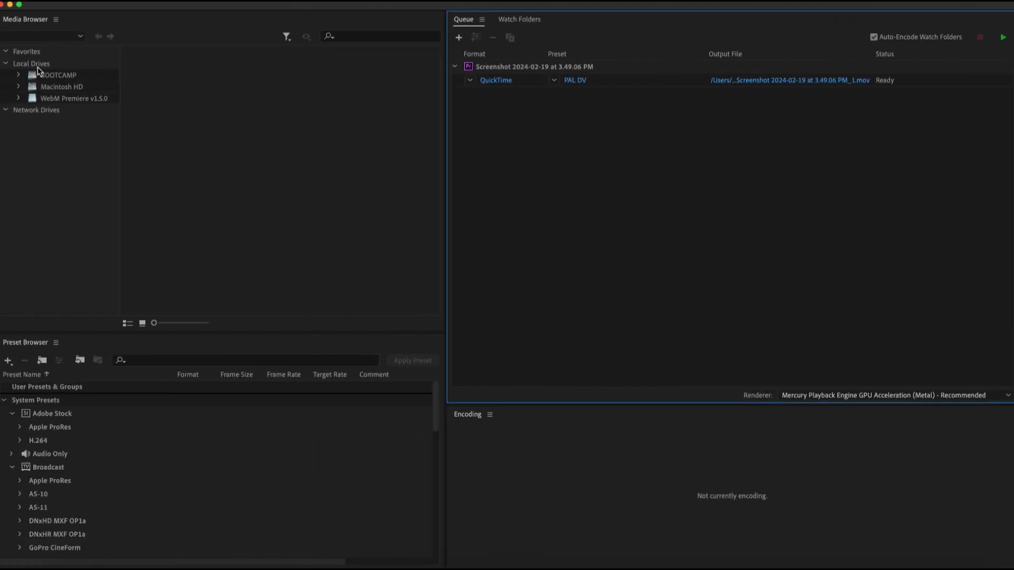
# Step: Restart Media Encoder and reopen the Format list to find WebM listed
pyautogui.click(4, 5)
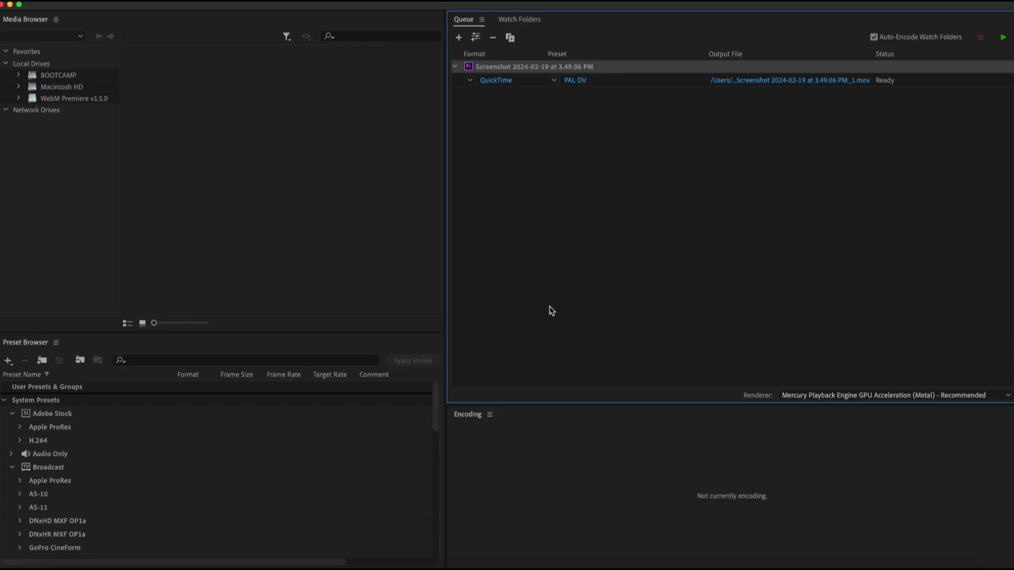
pyautogui.click(469, 80)
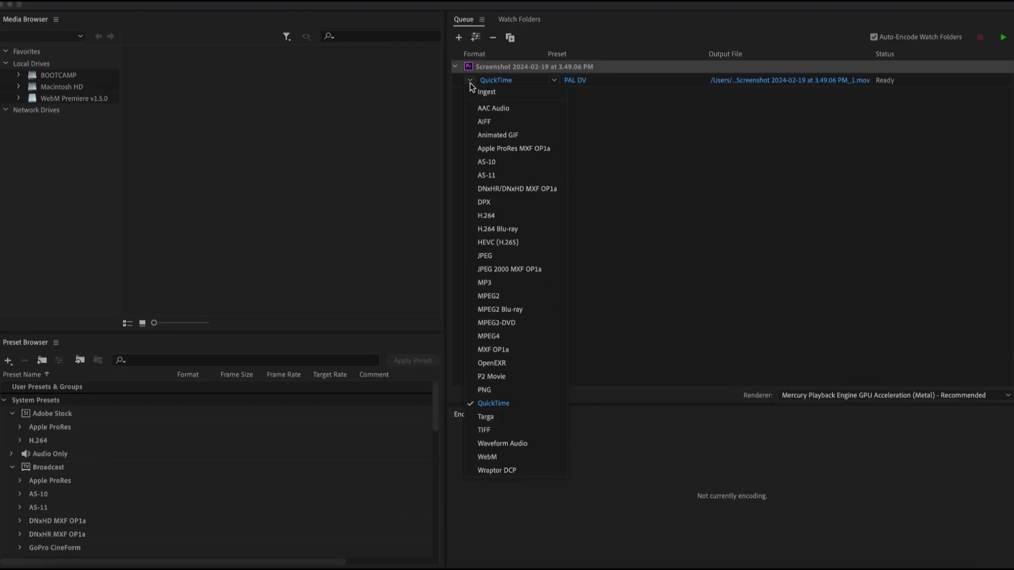